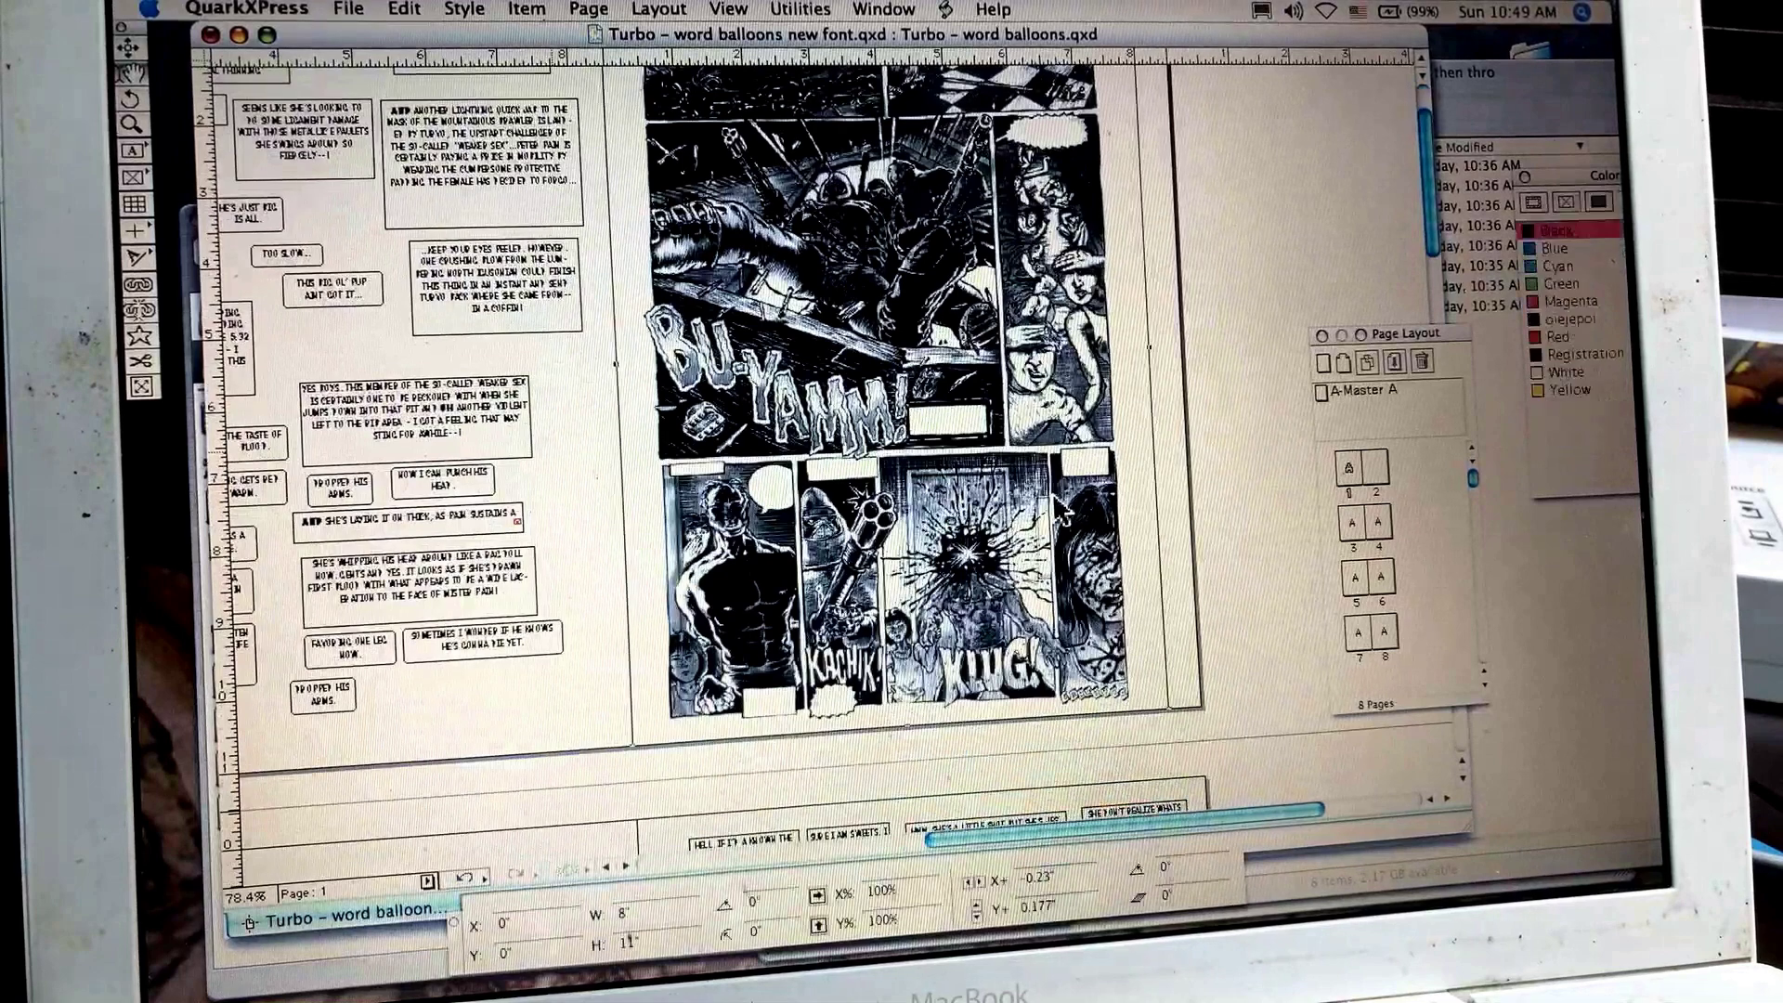
scroll(1051, 492, "up", 3)
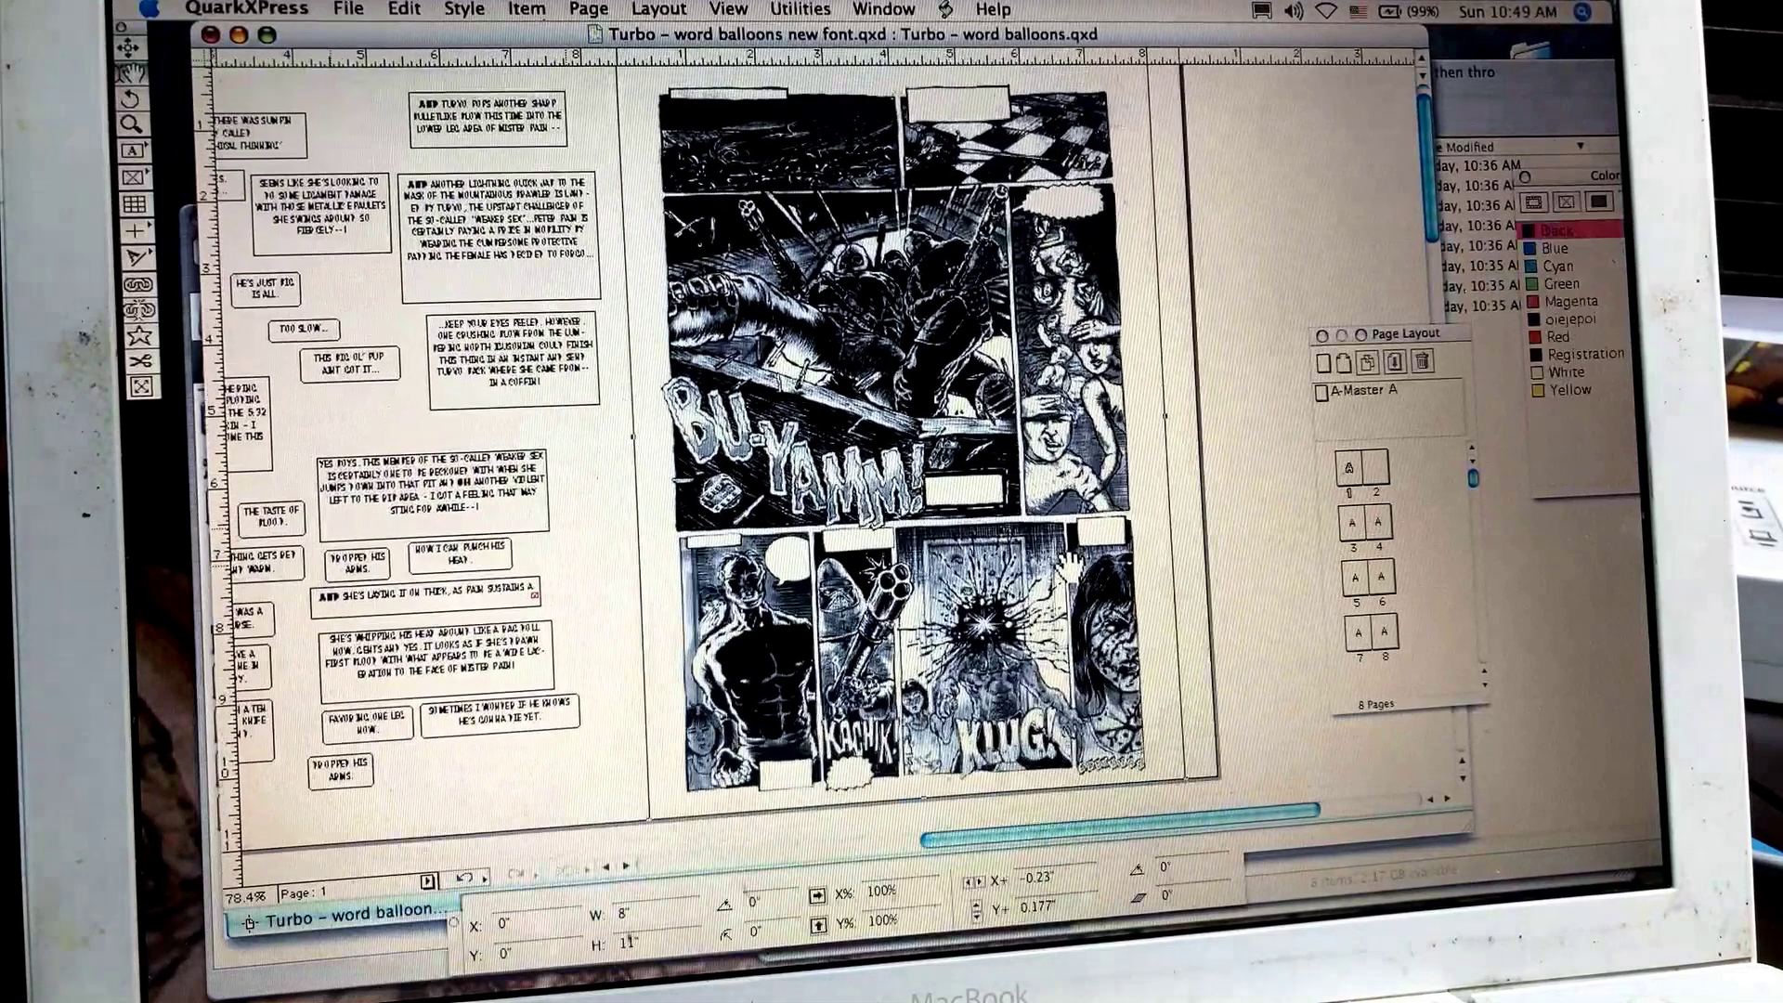
scroll(1071, 562, "up", 1)
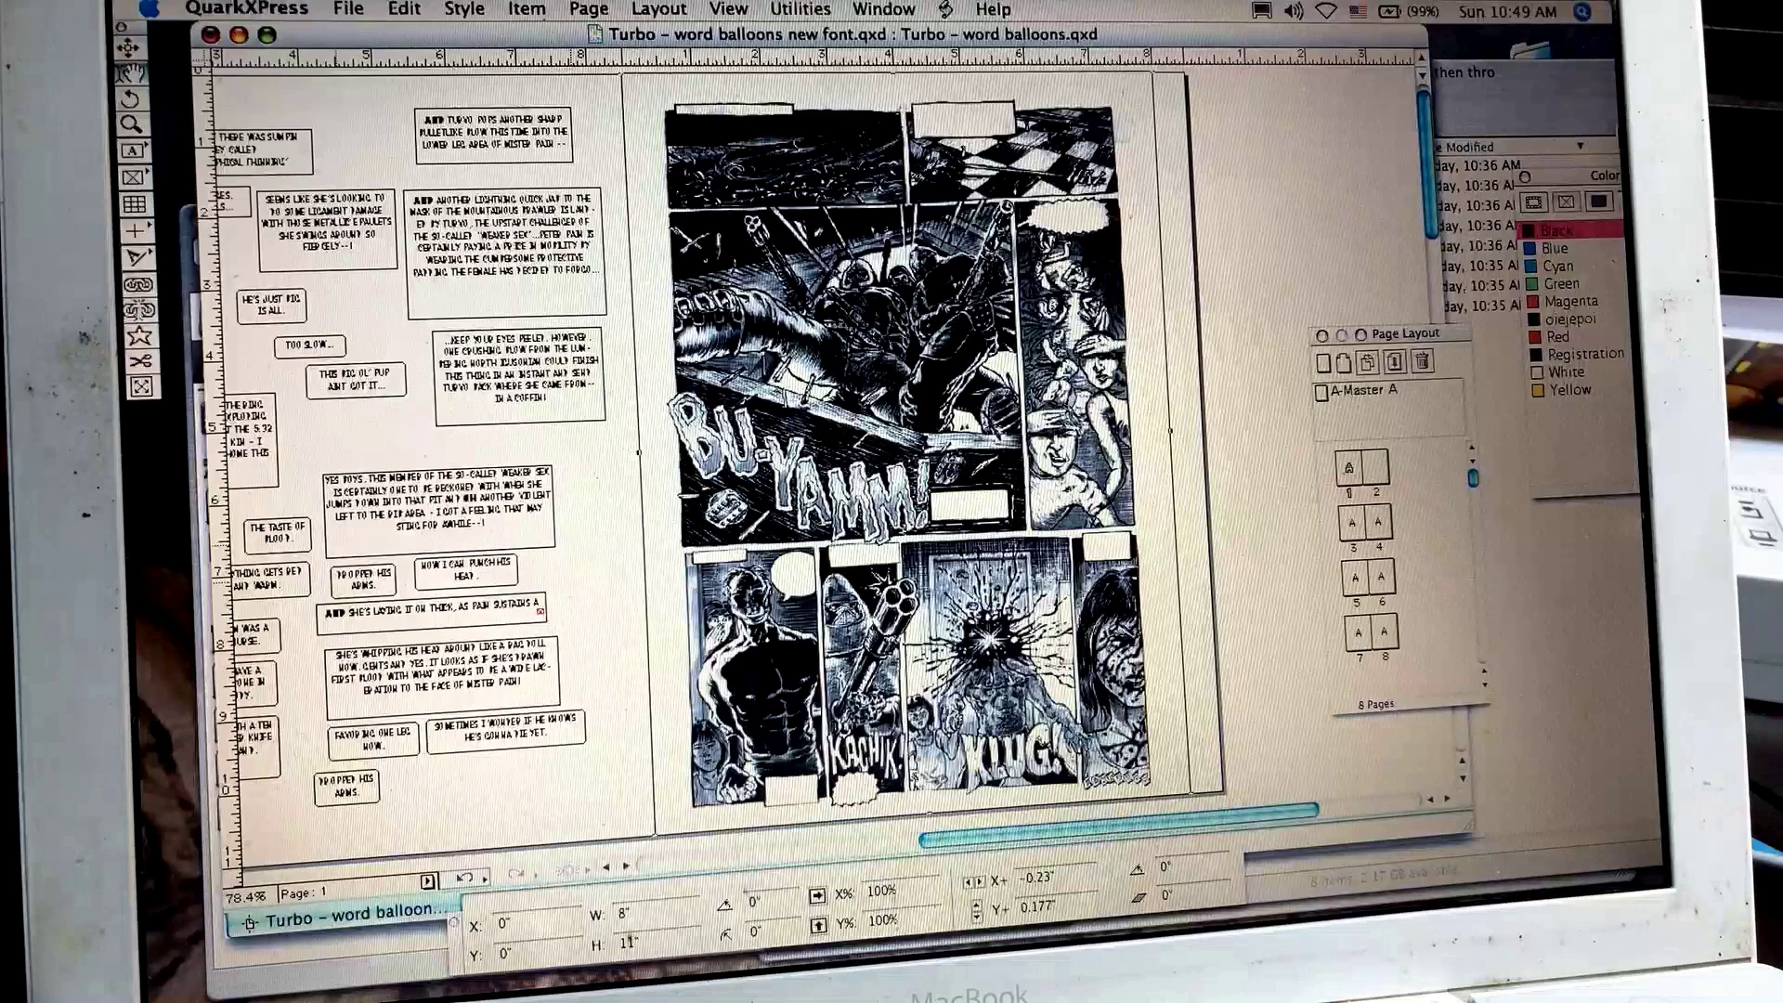
- Preview the comic artwork tinted blue, cyan, green and magenta from the Colors palette
left_click_drag(1586, 178, 1546, 179)
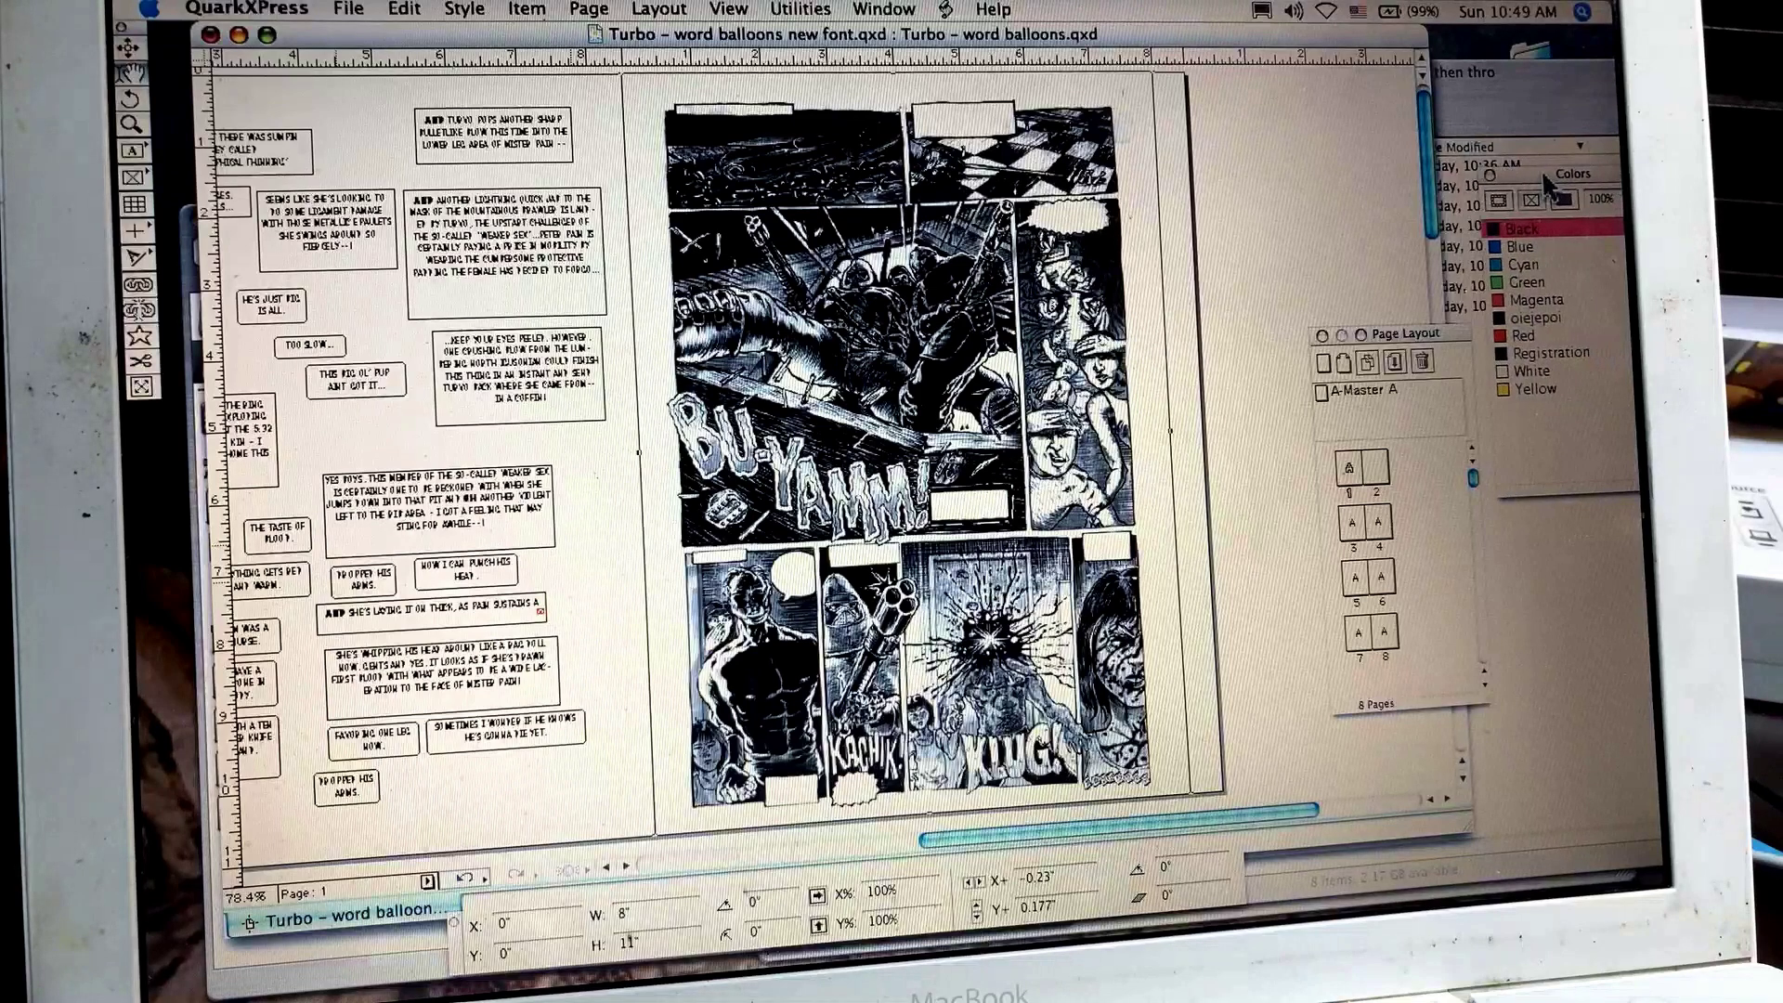
left_click(1538, 247)
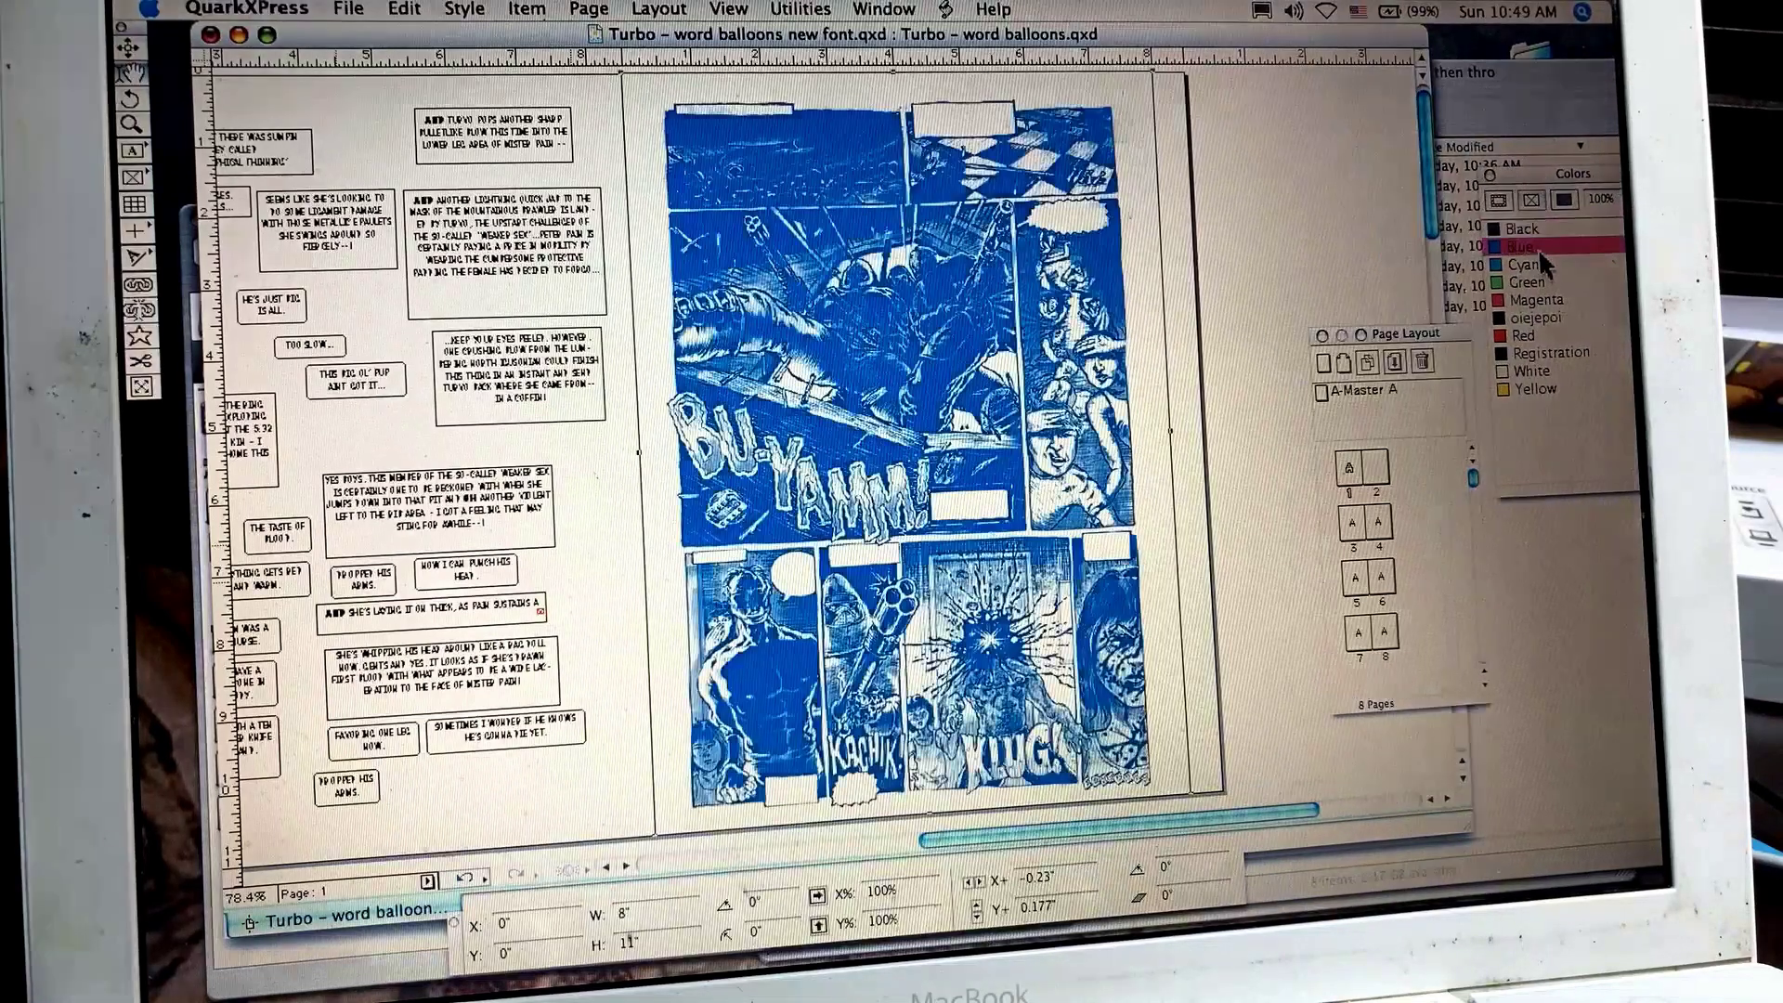
left_click(1538, 263)
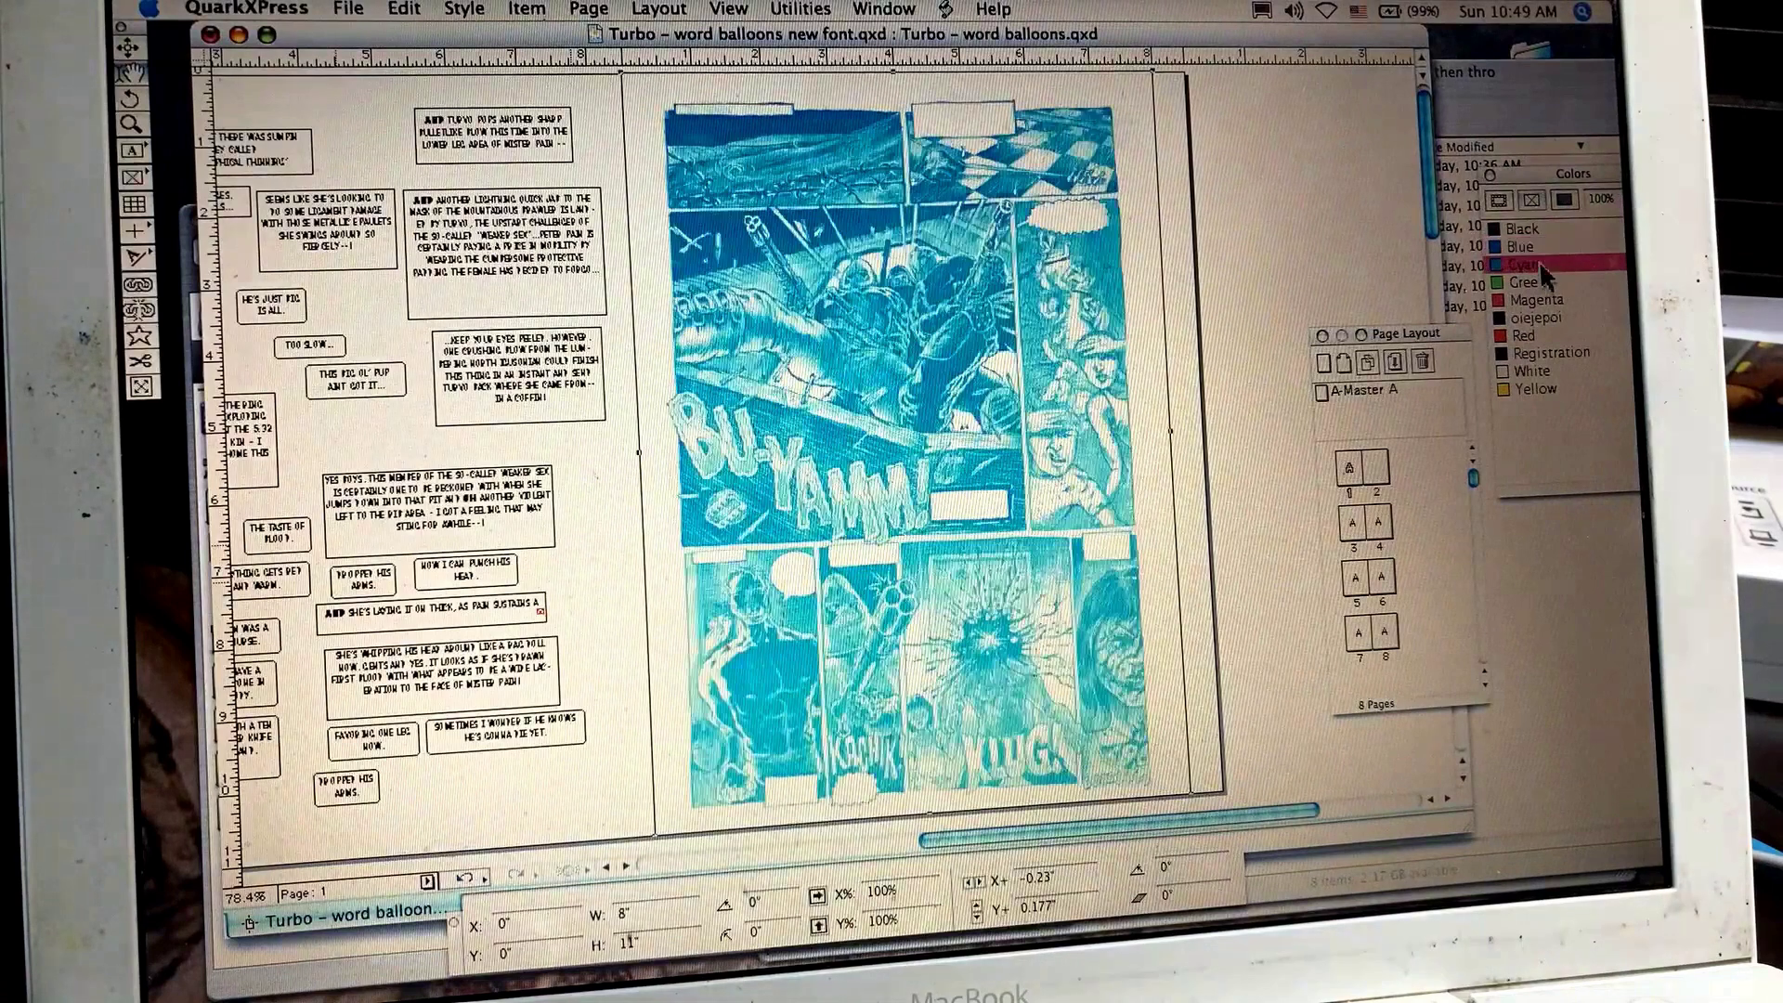
left_click(1538, 282)
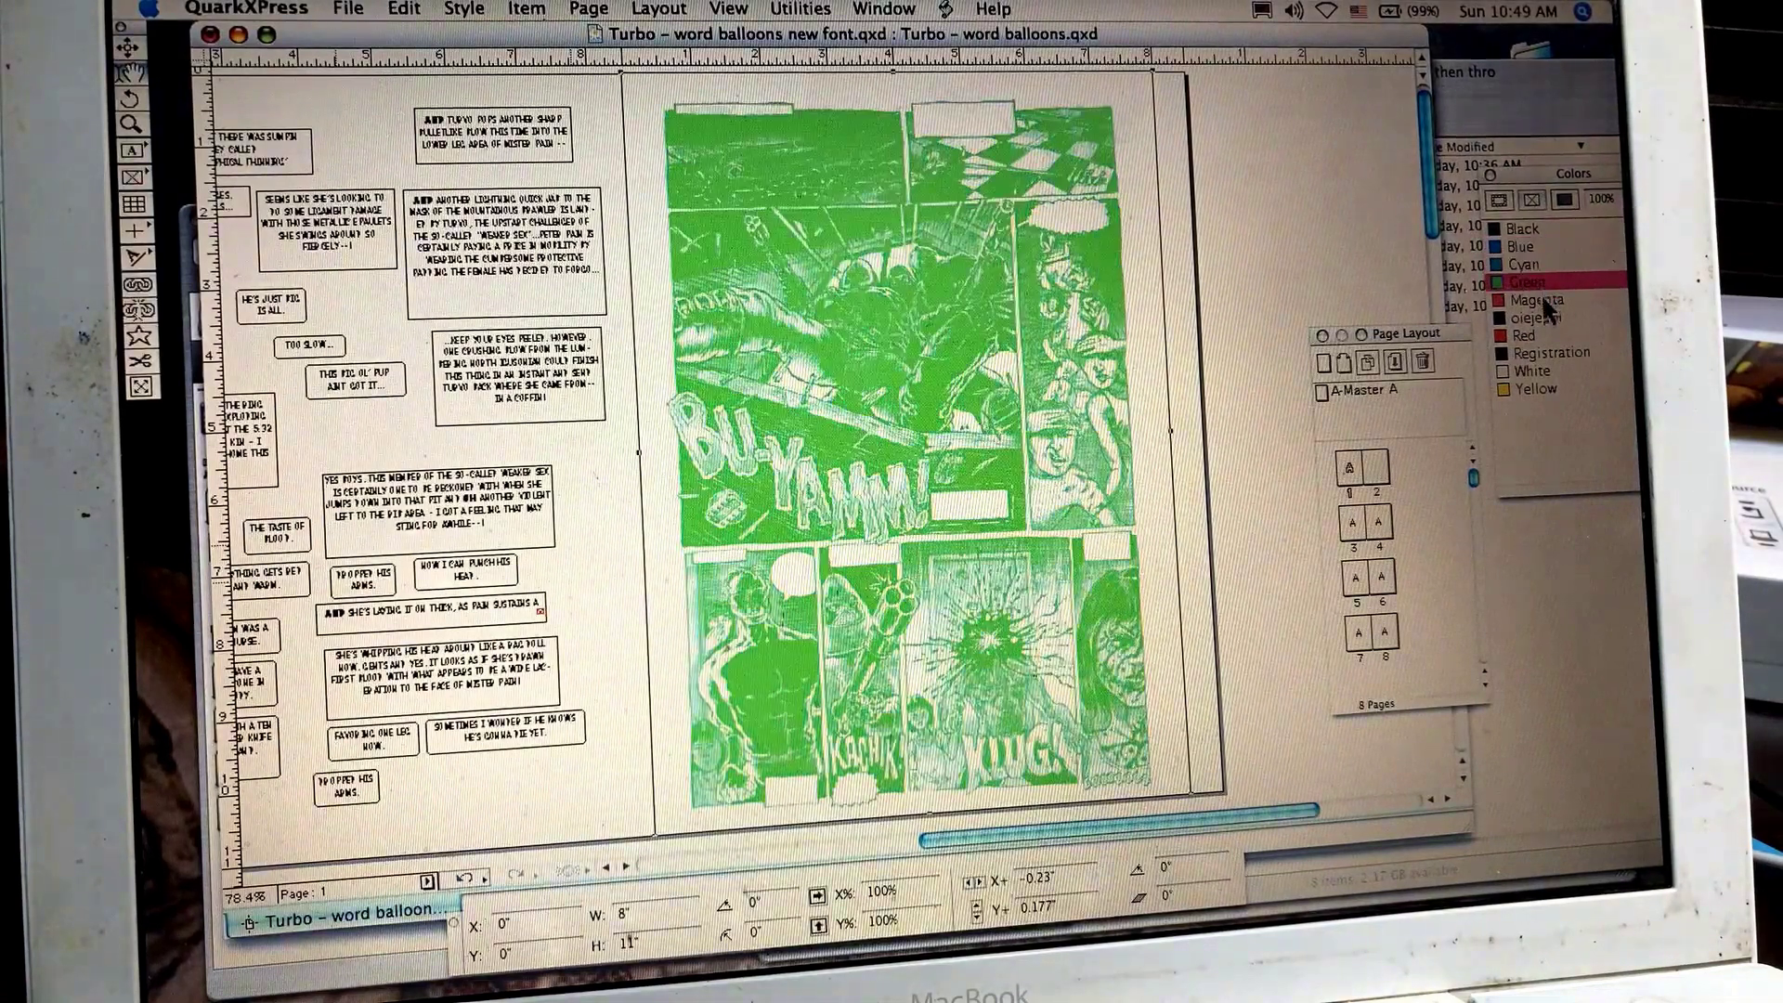
left_click(1542, 300)
- Apply the custom dark swatch to the artwork, then deselect and reselect the picture
left_click(1544, 315)
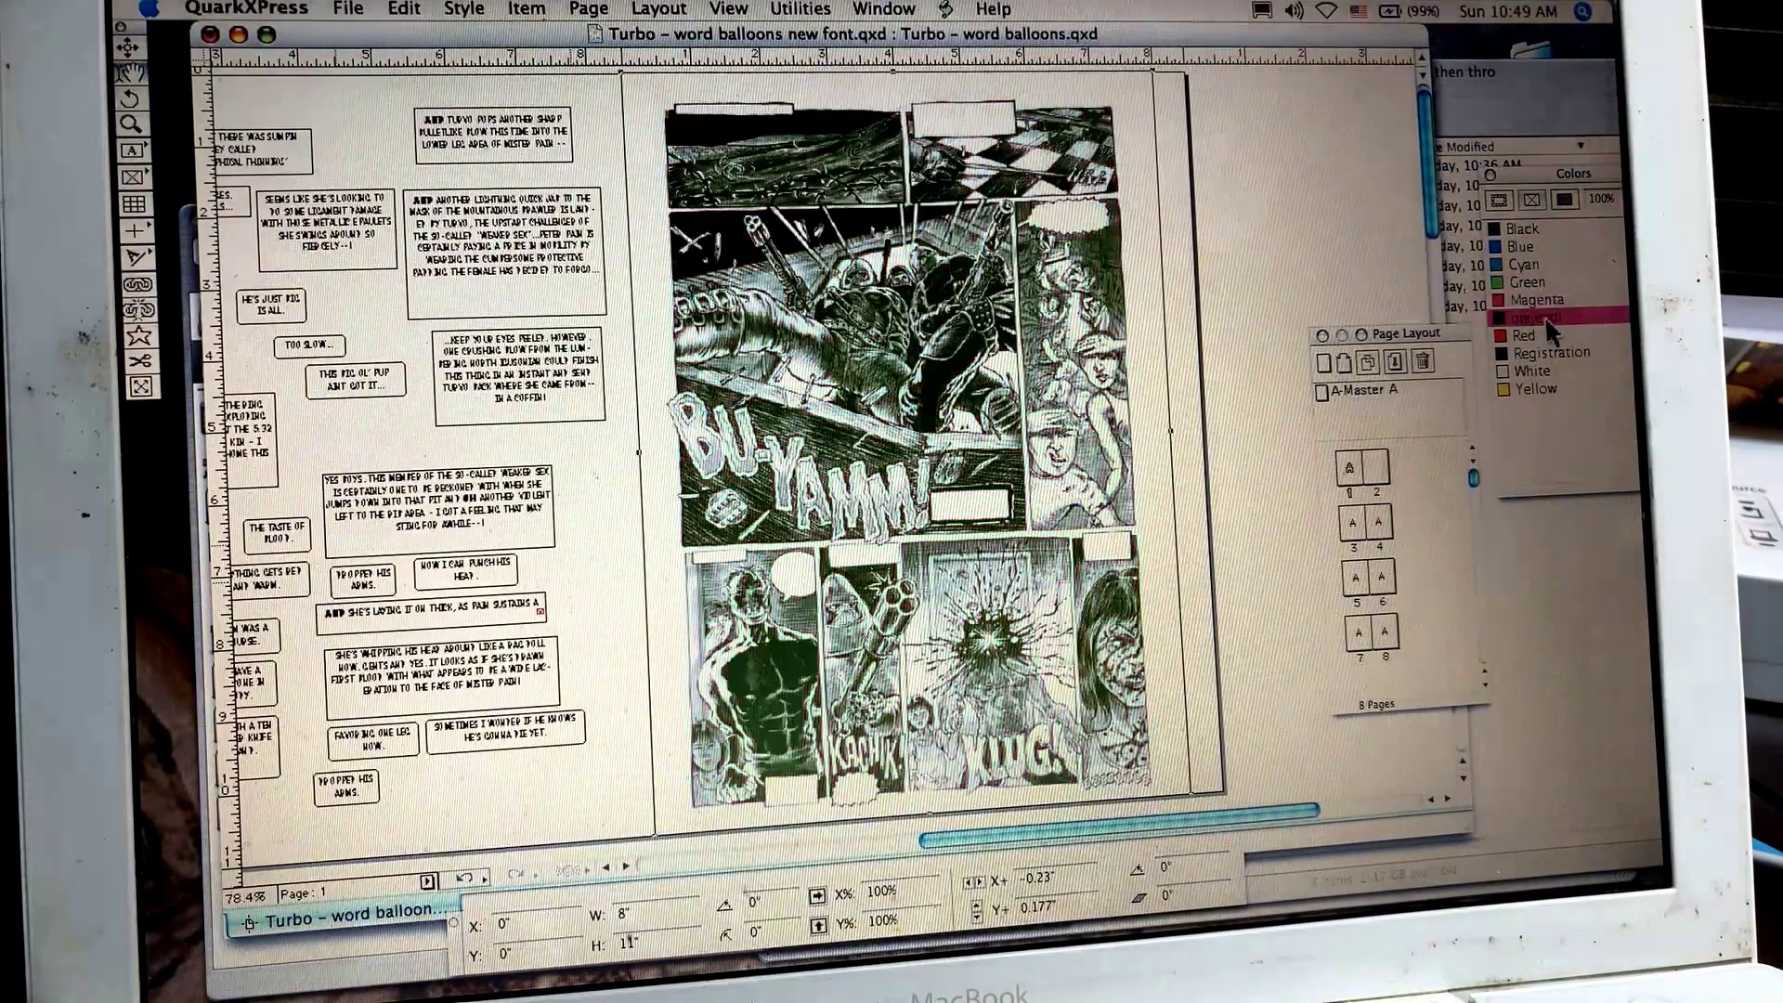
left_click(1206, 351)
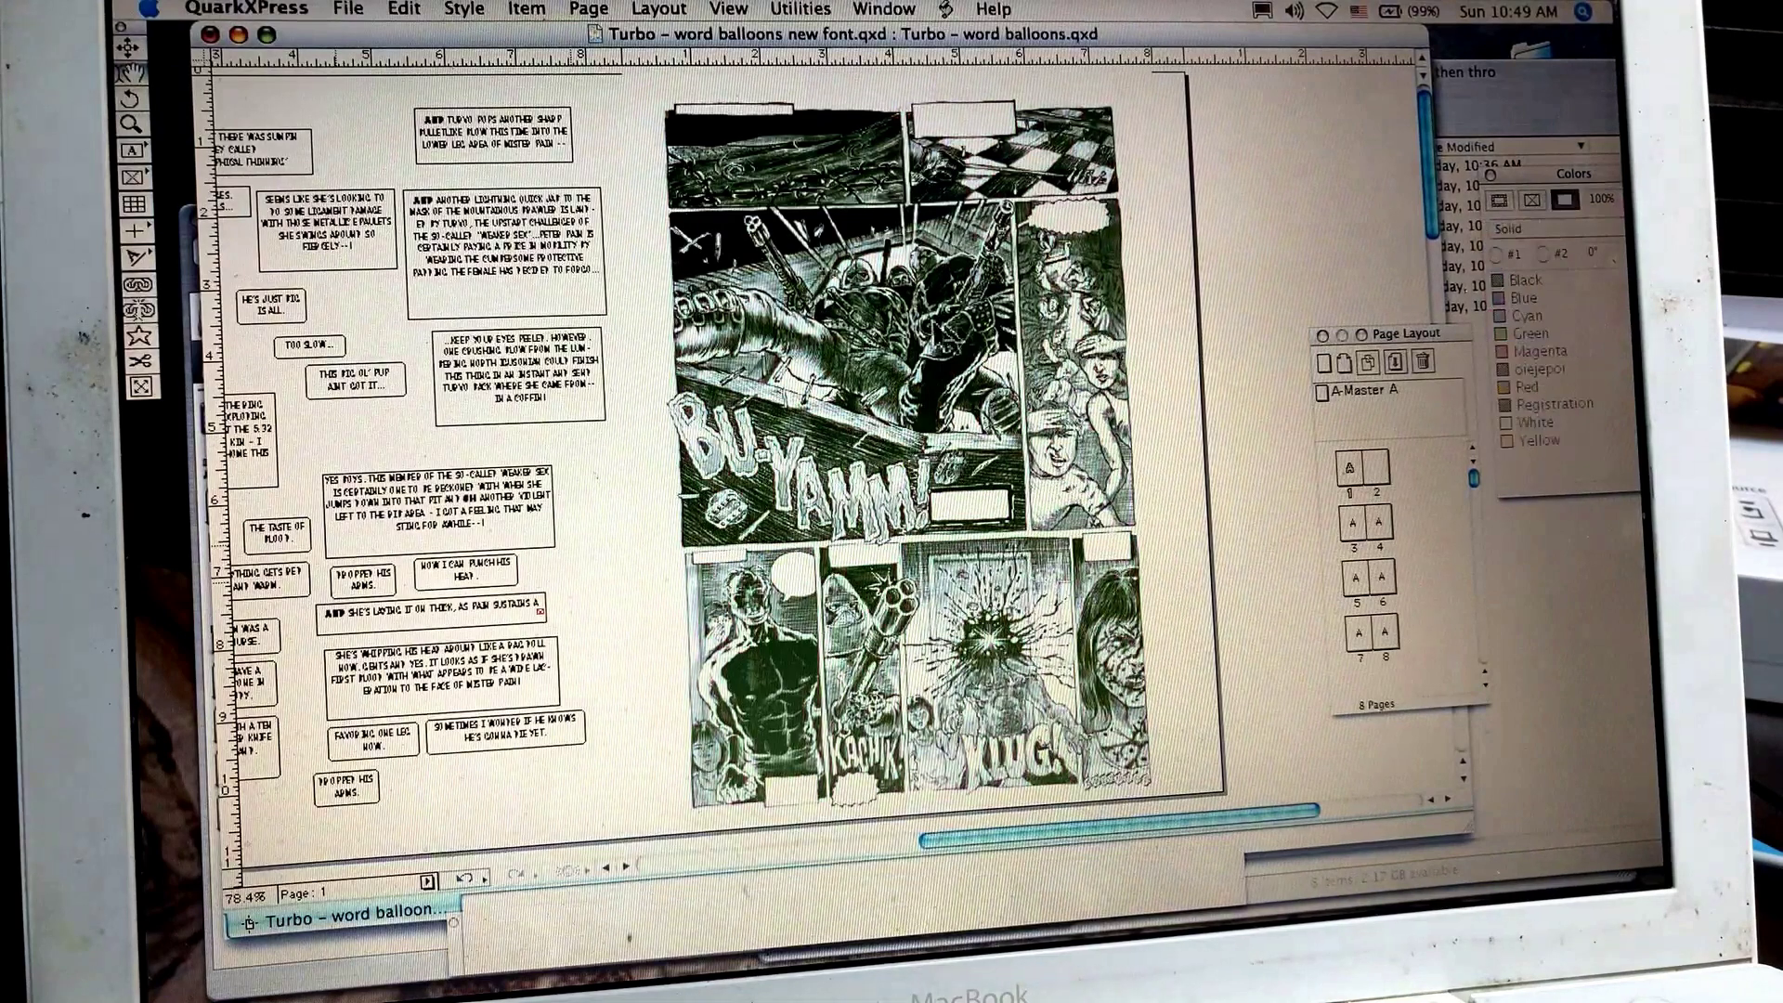
left_click(961, 335)
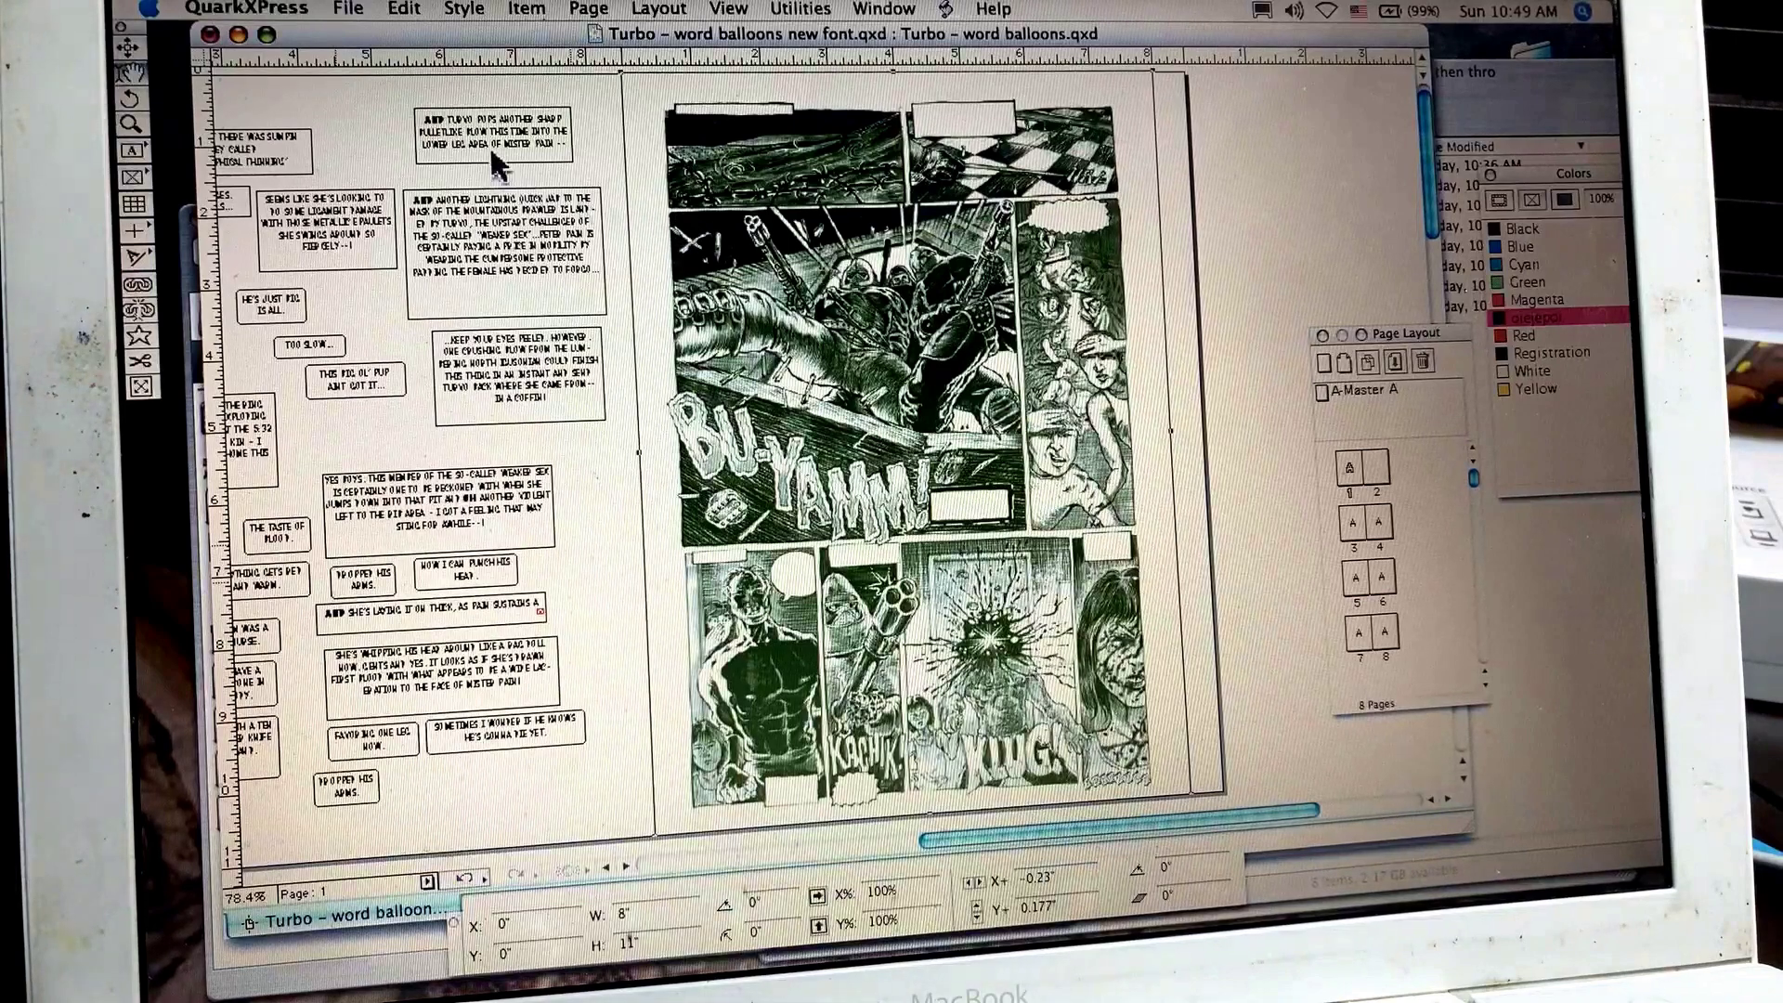
- Deselect the artwork and drag the top-left word balloon over the first panel's top
left_click(582, 155)
scroll(598, 149, "left", 5)
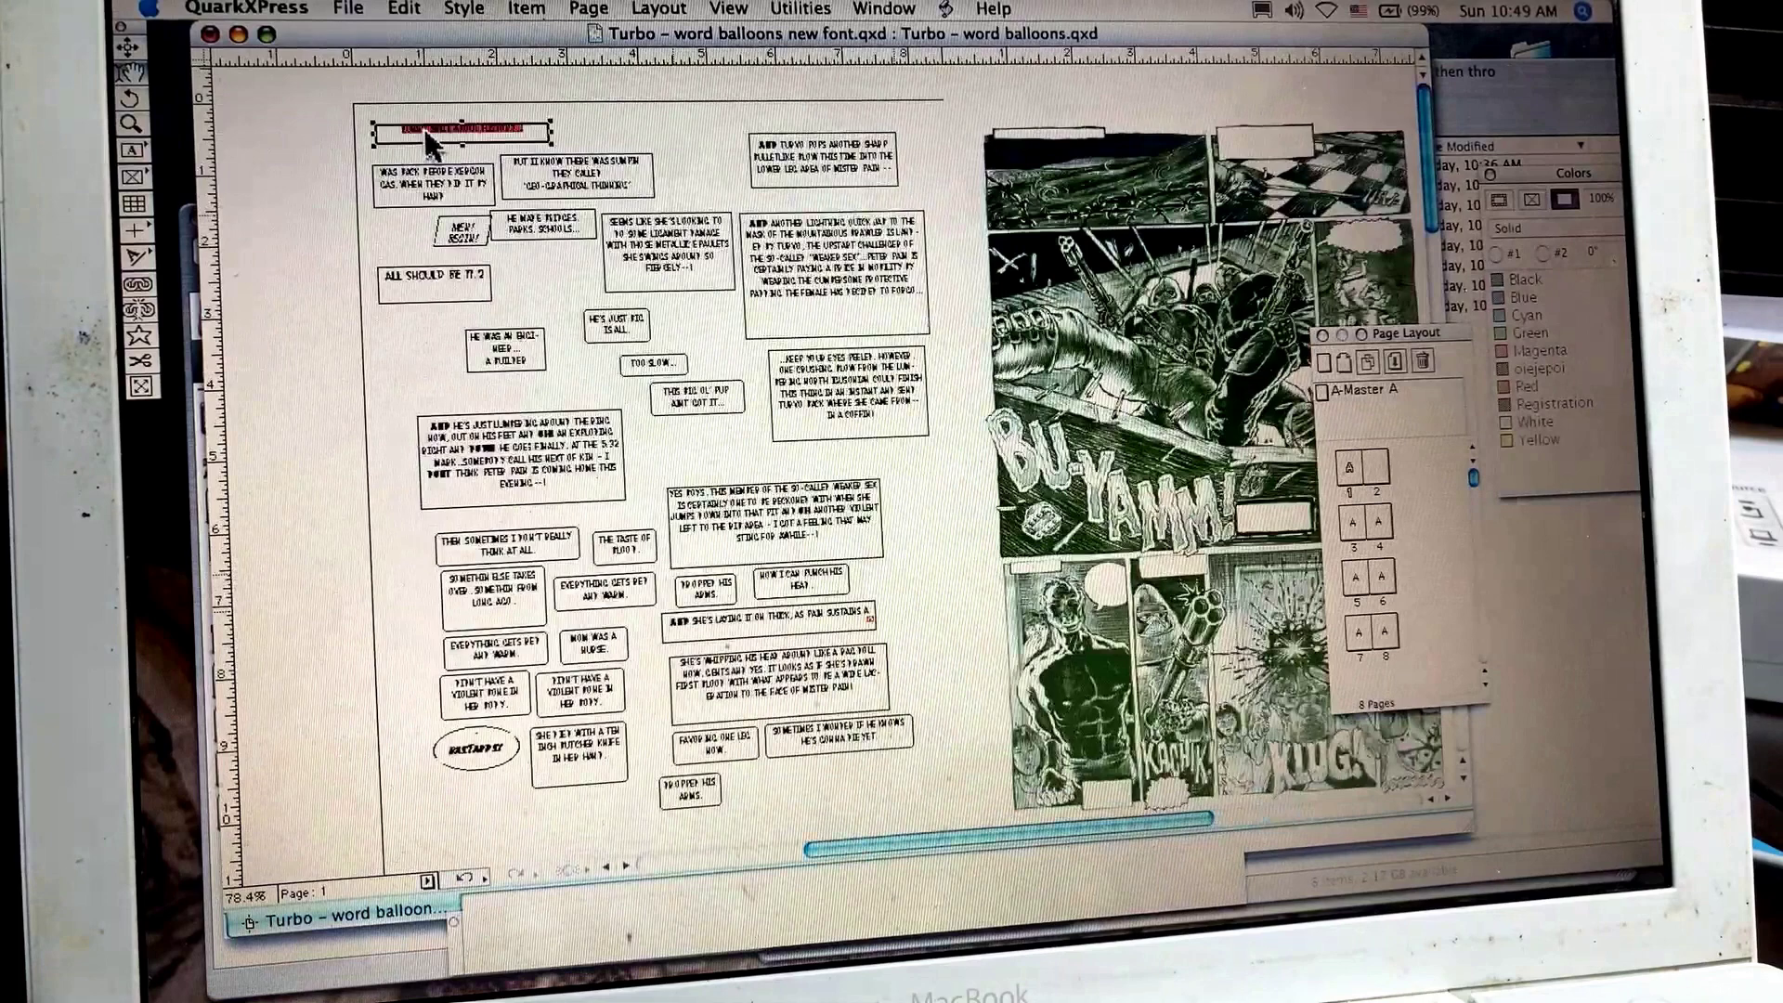
left_click(425, 129)
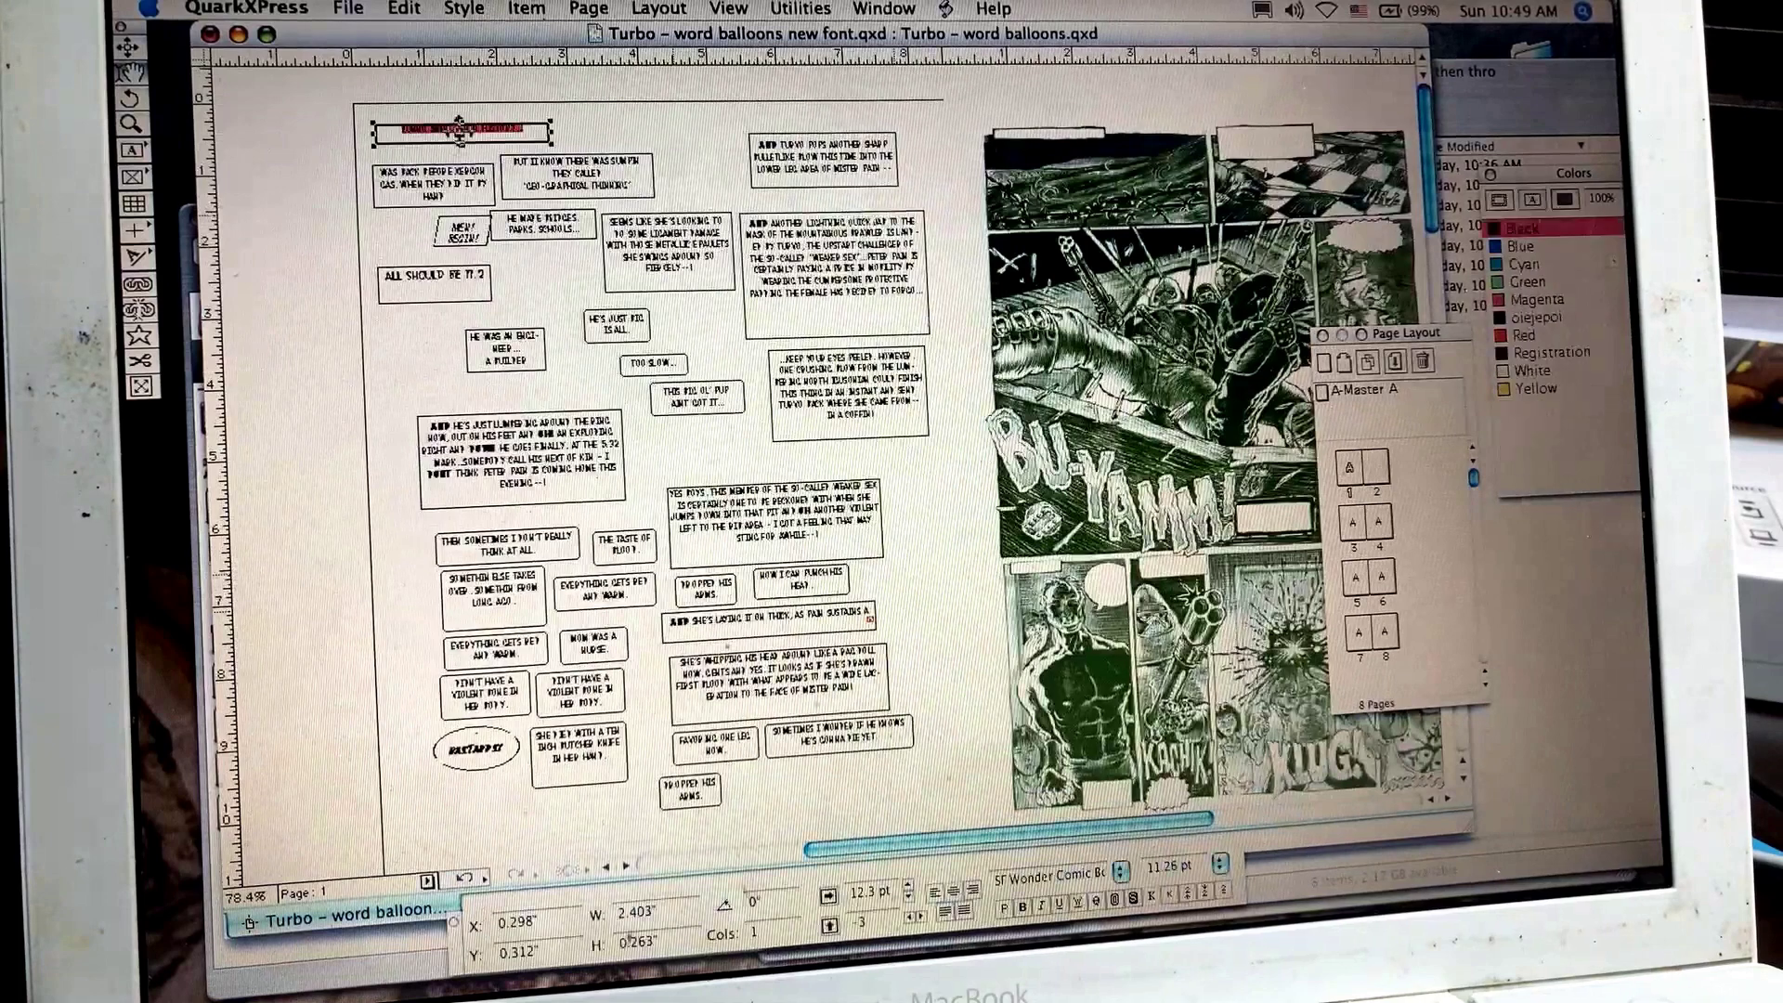
left_click_drag(473, 129, 1065, 130)
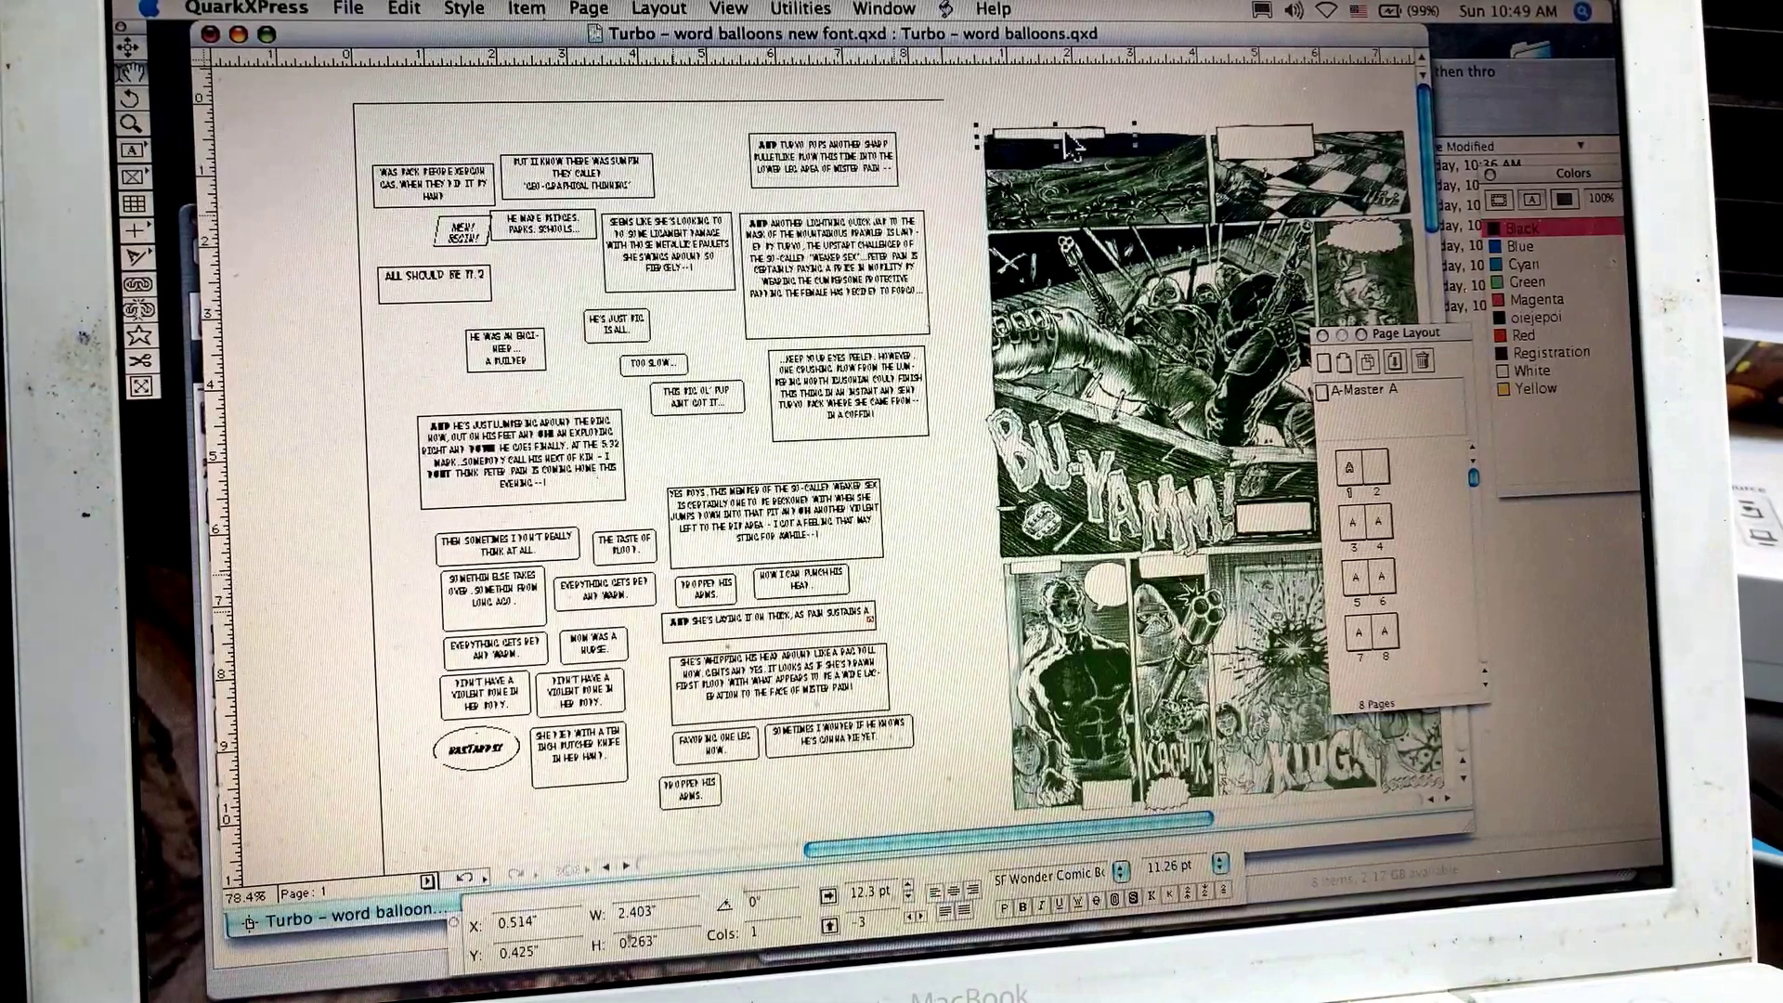
scroll(1066, 130, "left", 5)
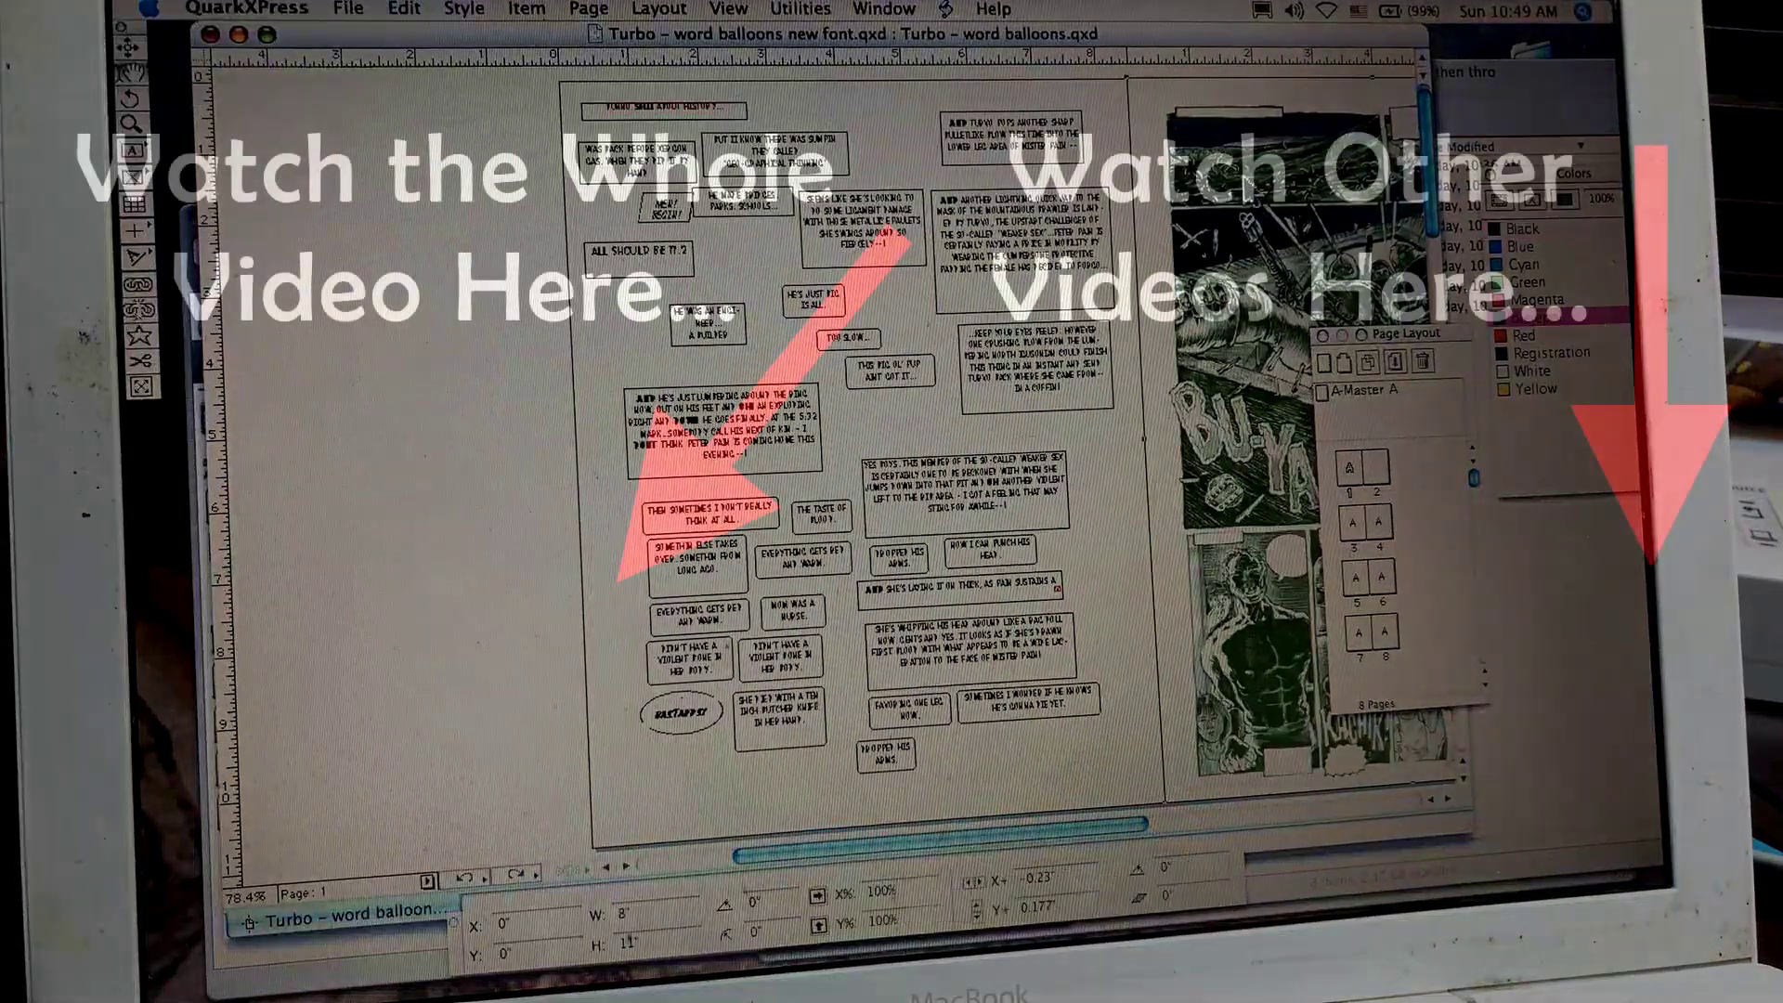